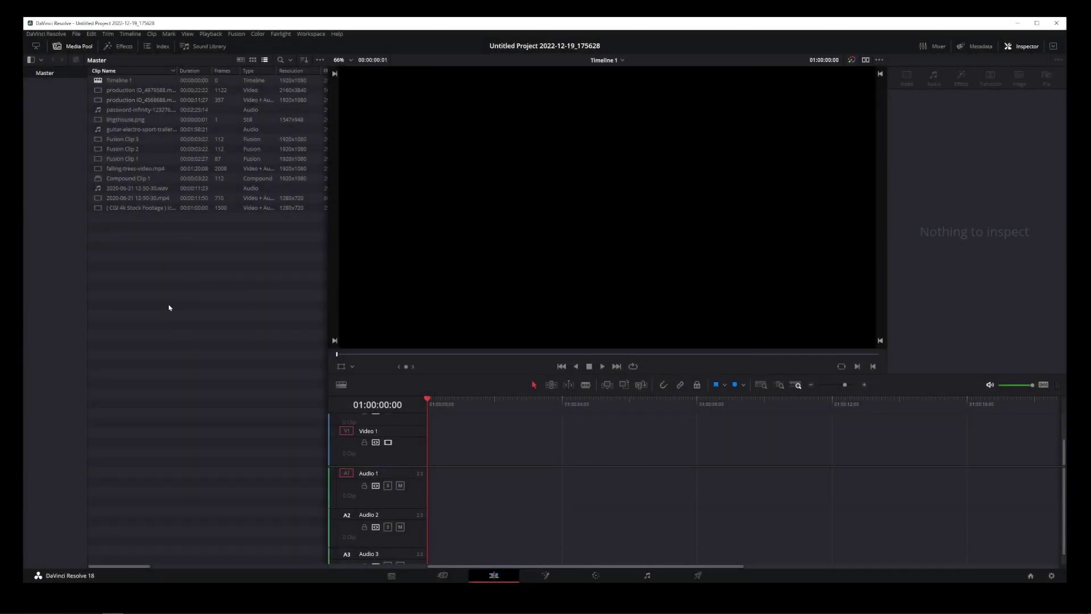
# Place production ID_4568686.mp4 on Video 1, then play and scrub it to preview the footage
pyautogui.moveTo(141, 100)
pyautogui.mouseDown()
pyautogui.moveTo(443, 464)
pyautogui.moveTo(421, 461)
pyautogui.mouseUp()
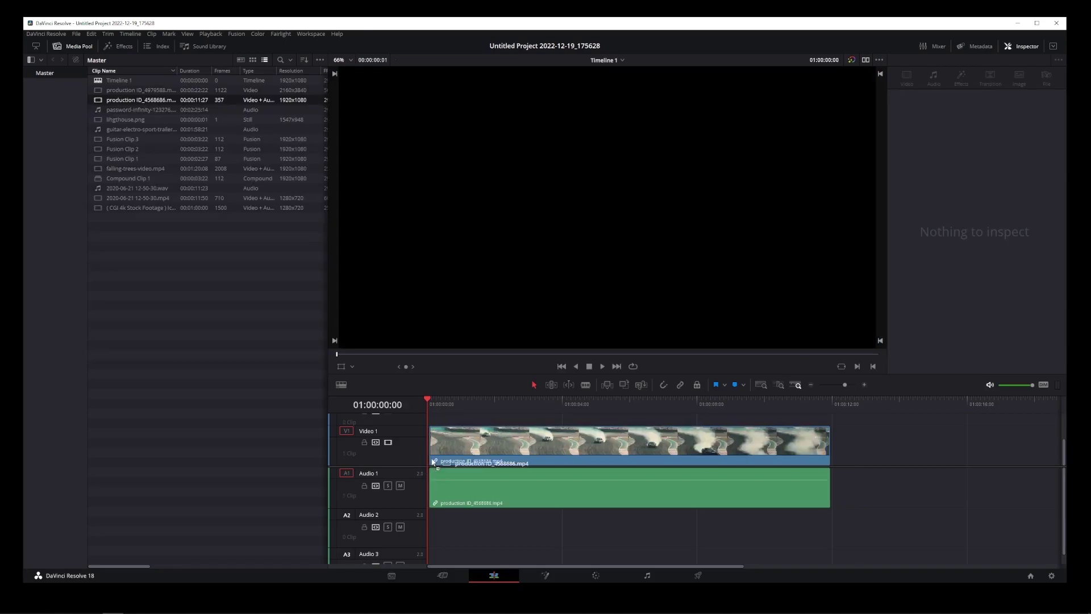
pyautogui.click(595, 442)
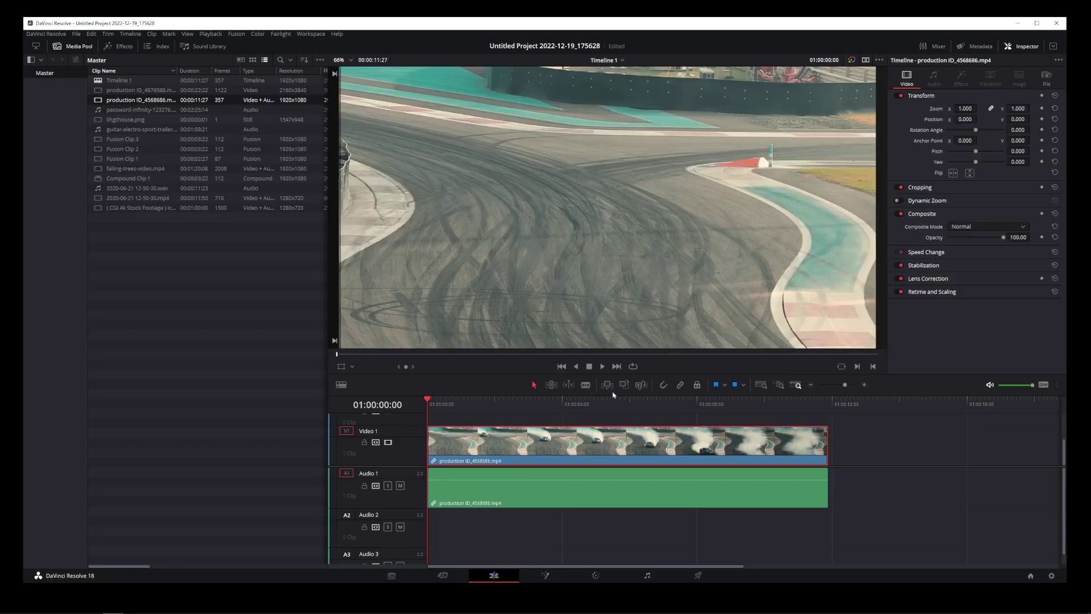
pyautogui.click(601, 367)
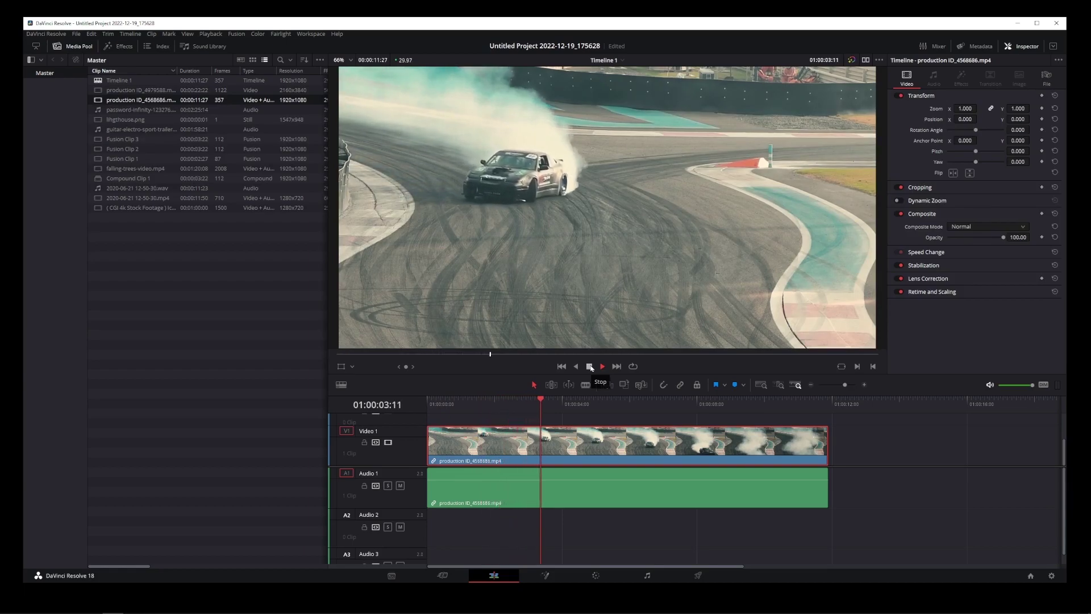
pyautogui.click(589, 367)
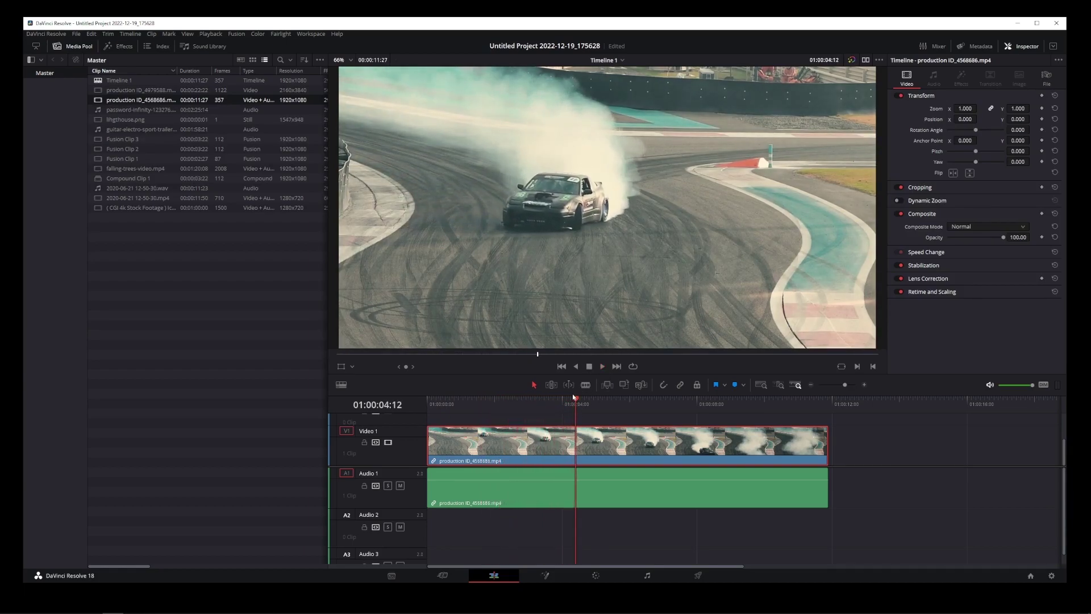
pyautogui.moveTo(575, 398)
pyautogui.mouseDown()
pyautogui.moveTo(696, 401)
pyautogui.moveTo(522, 398)
pyautogui.moveTo(538, 398)
pyautogui.mouseUp()
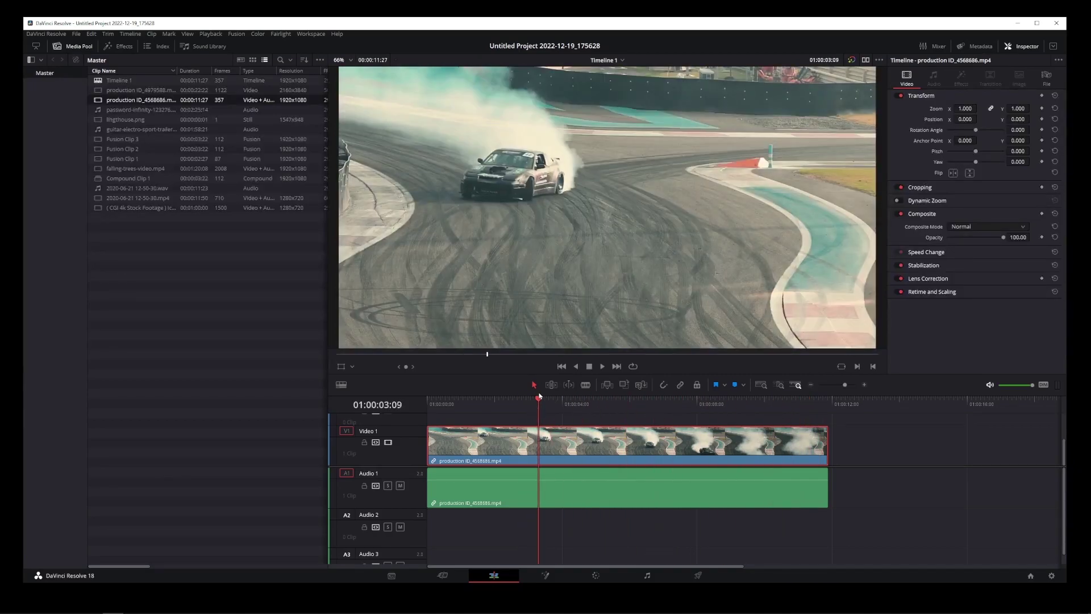
# Enable Retime Controls on the drift clip and open its 100% speed menu
pyautogui.rightClick(614, 450)
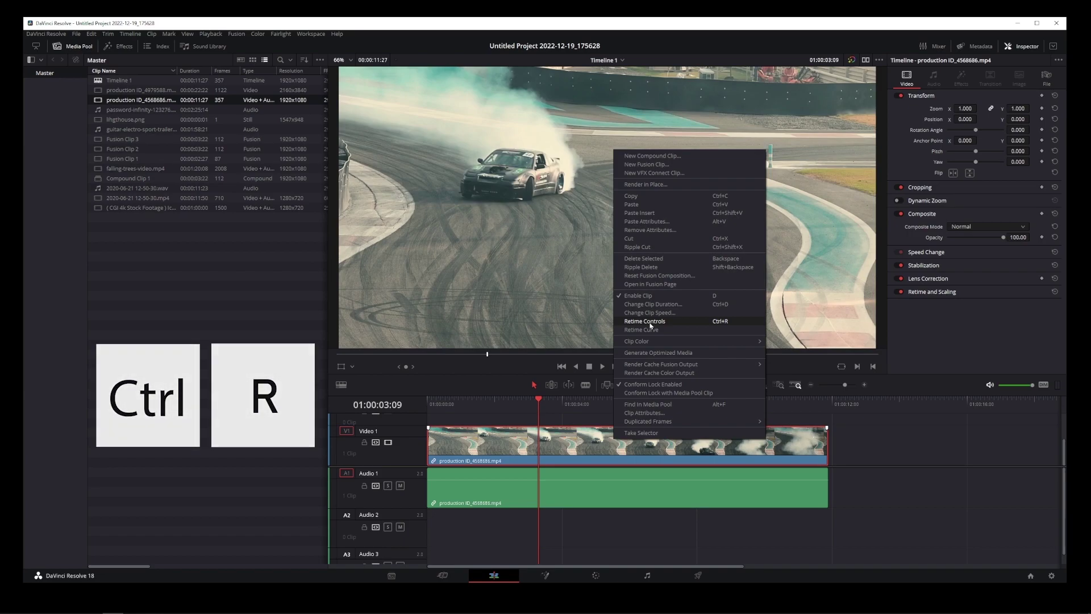
pyautogui.click(663, 323)
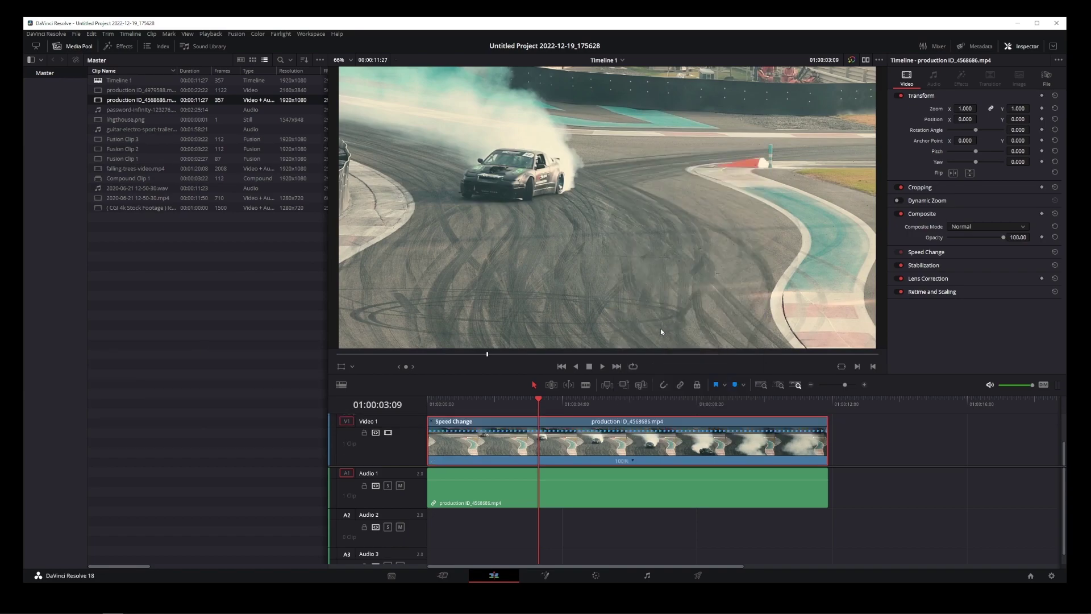
pyautogui.click(632, 461)
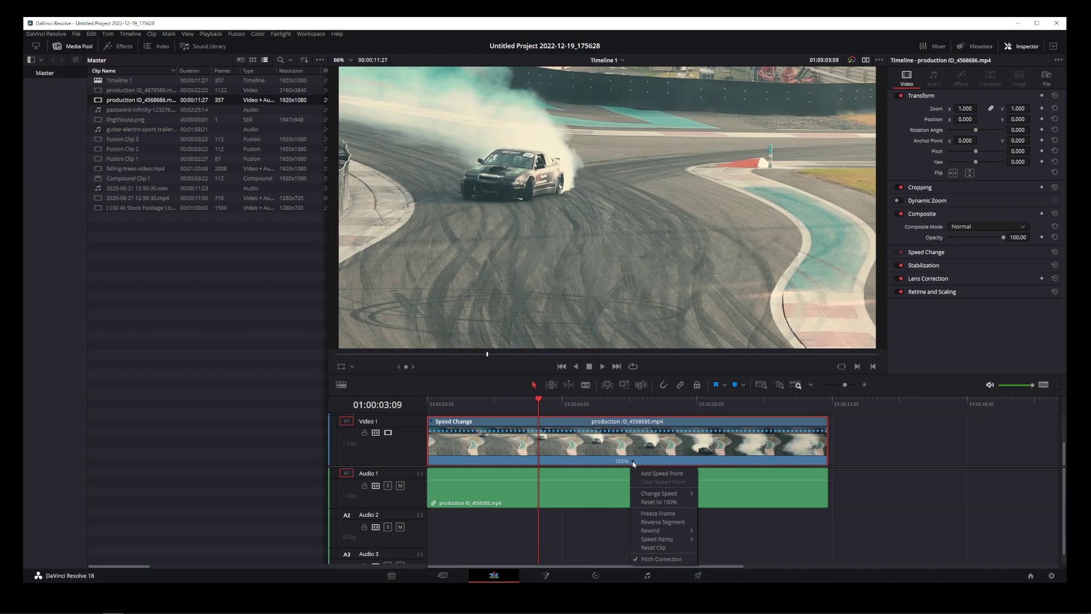
pyautogui.moveTo(661, 531)
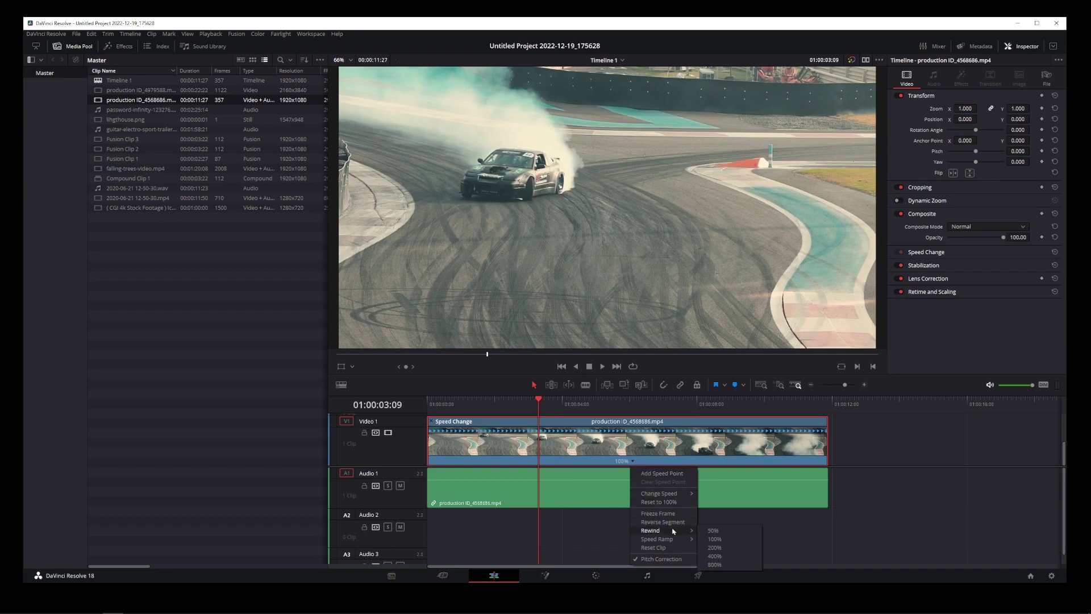
# Apply a Rewind at 100% from the drift clip's speed menu
pyautogui.click(728, 540)
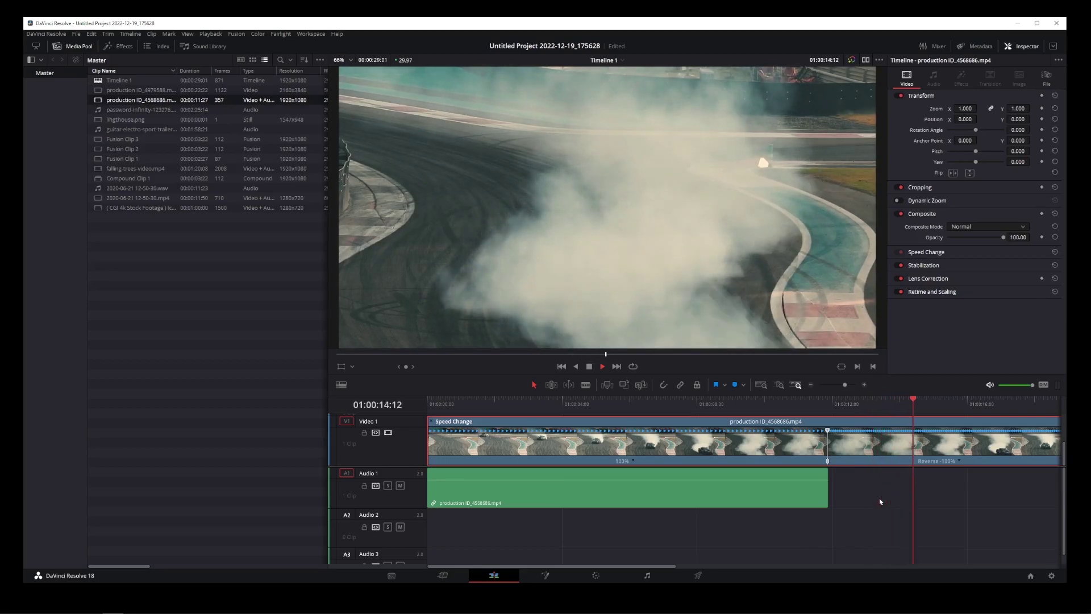
pyautogui.scroll(-2, 852, 494)
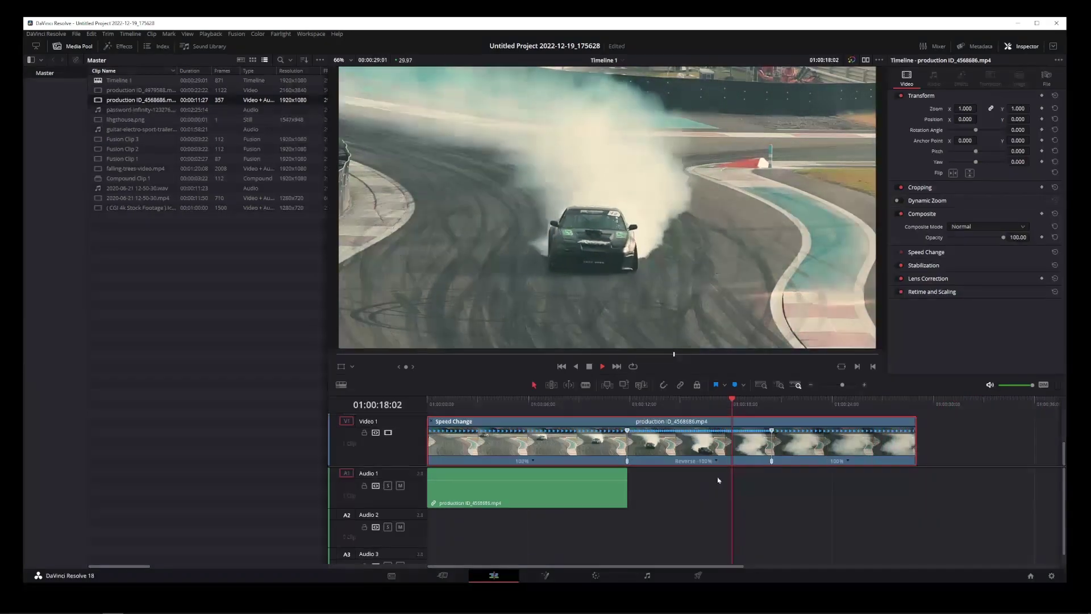
# Stop playback and switch the timeline to the Blade tool
pyautogui.click(588, 367)
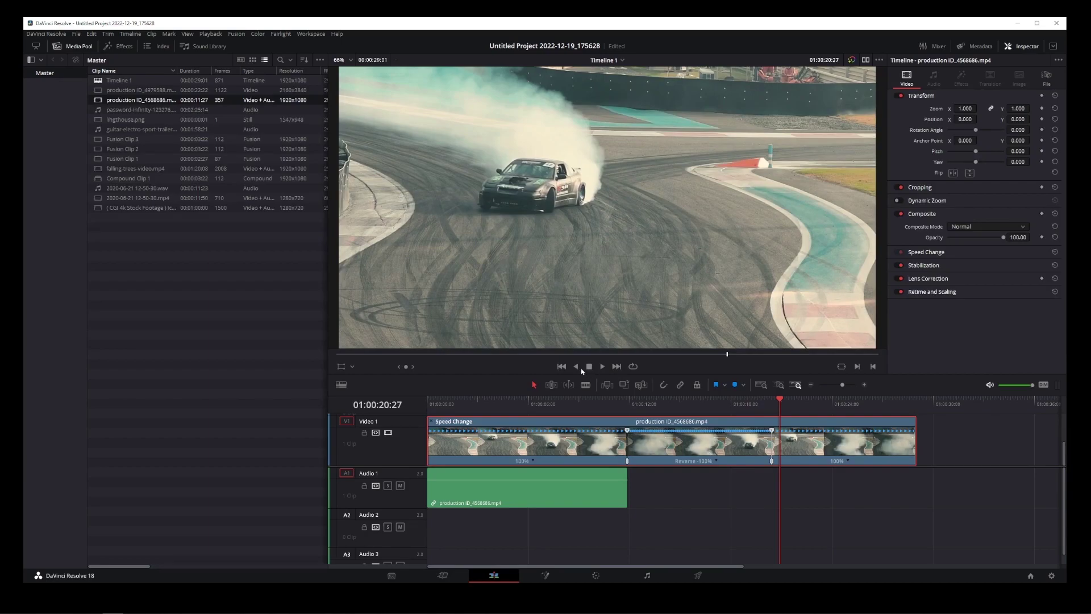
pyautogui.click(586, 384)
# Cut the clip at both ends of the reversed section and switch back to Selection mode
pyautogui.click(774, 425)
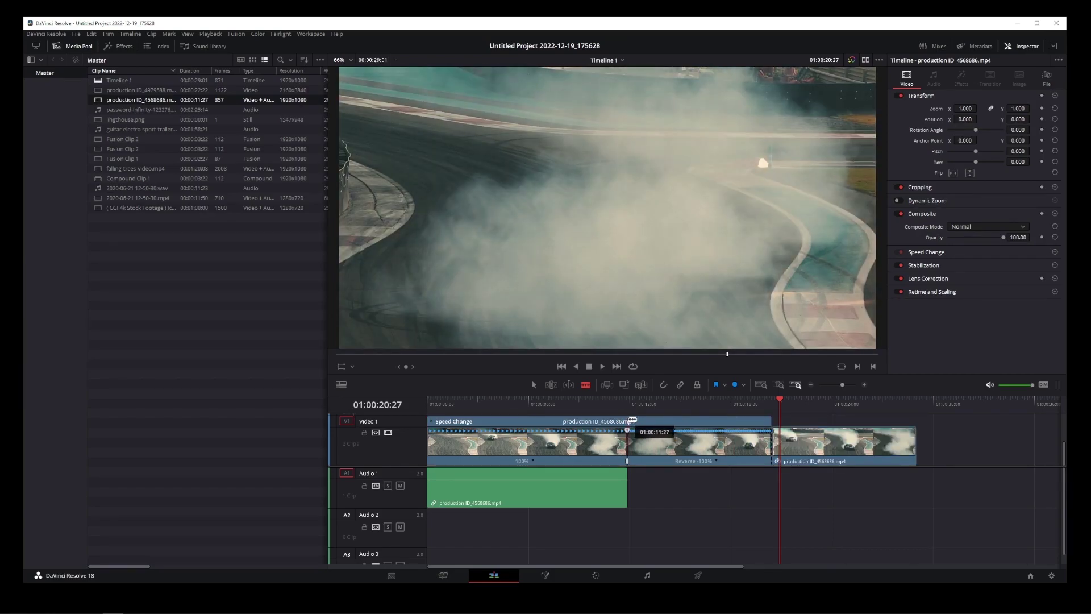
pyautogui.click(630, 422)
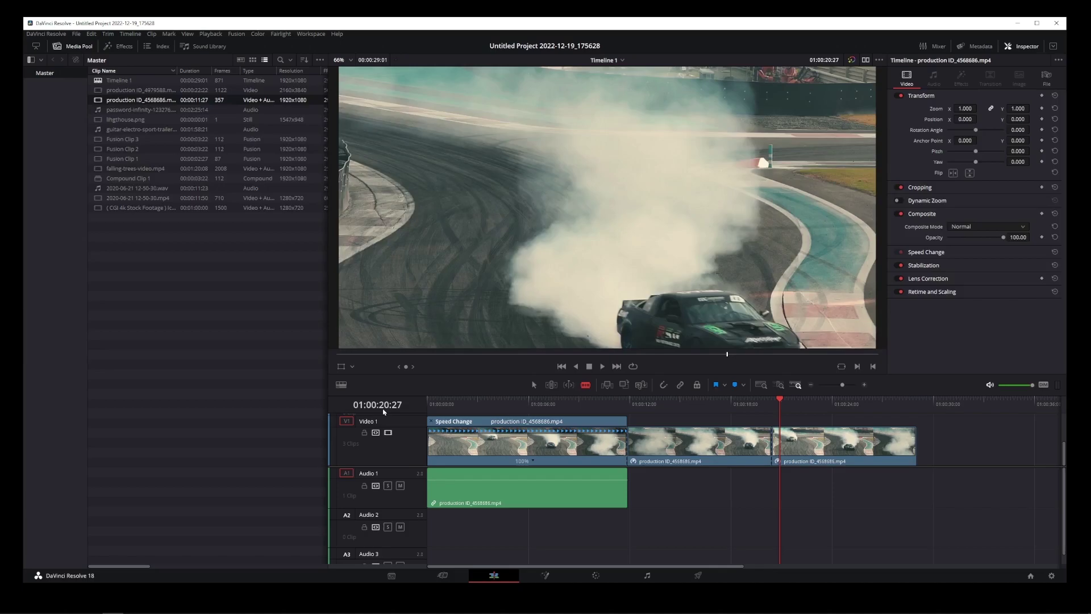
pyautogui.press('a')
pyautogui.click(577, 367)
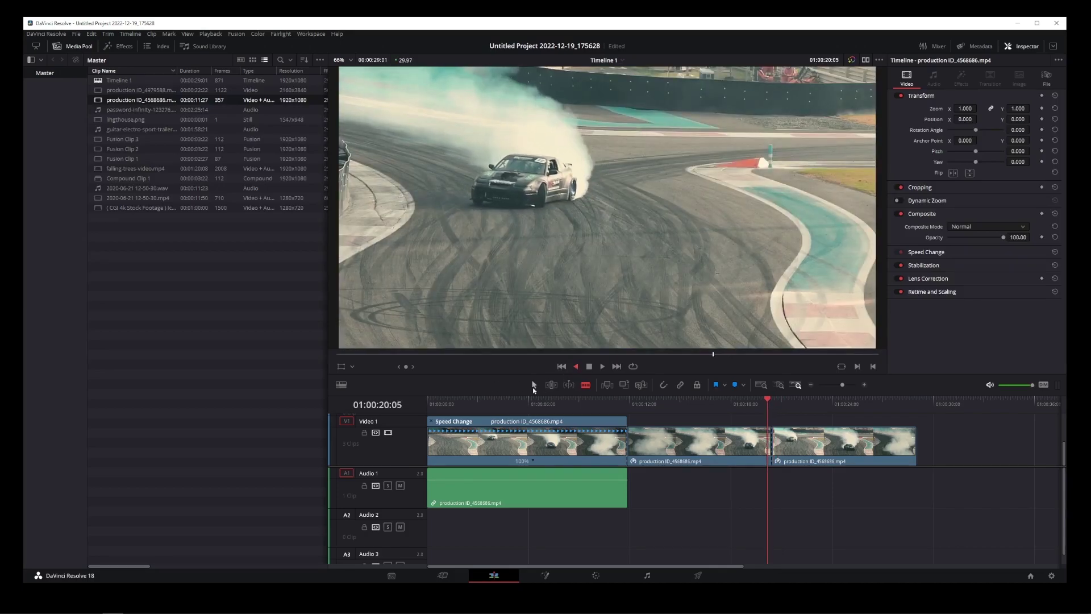
pyautogui.click(588, 367)
# Delete the forward footage before and after the rewind, plus its audio, then return to the start
pyautogui.click(543, 441)
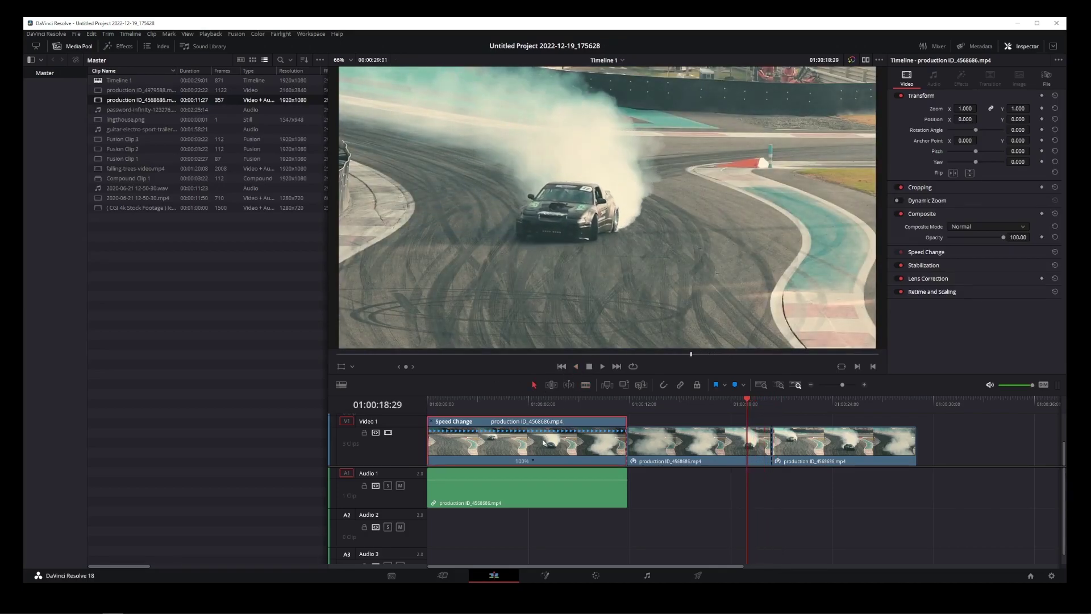
pyautogui.press('Delete')
pyautogui.click(536, 452)
pyautogui.press('Delete')
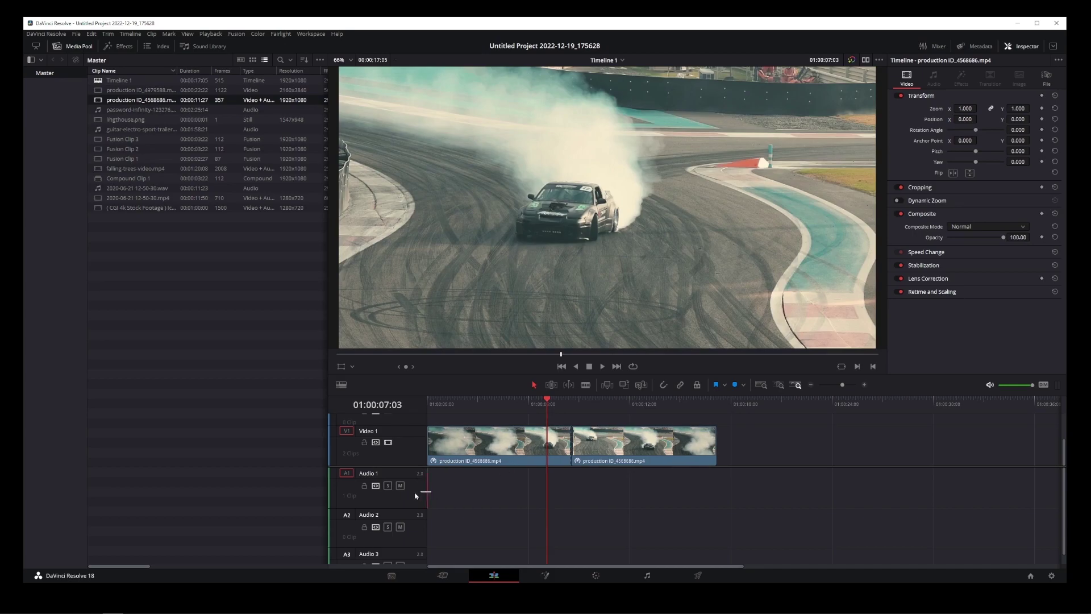
pyautogui.click(635, 461)
pyautogui.press('Delete')
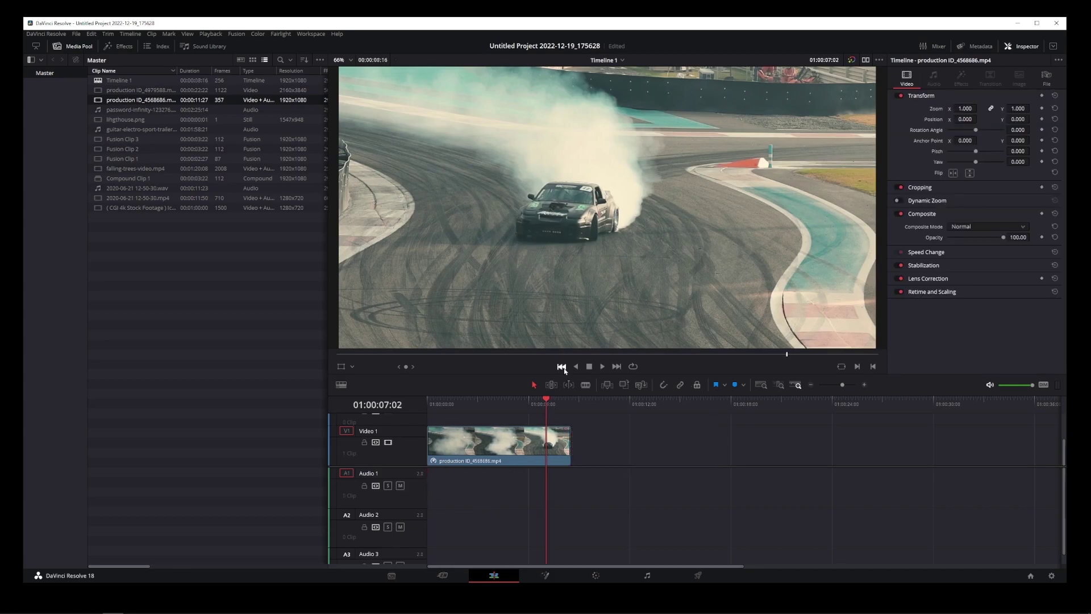
pyautogui.click(563, 367)
pyautogui.click(602, 367)
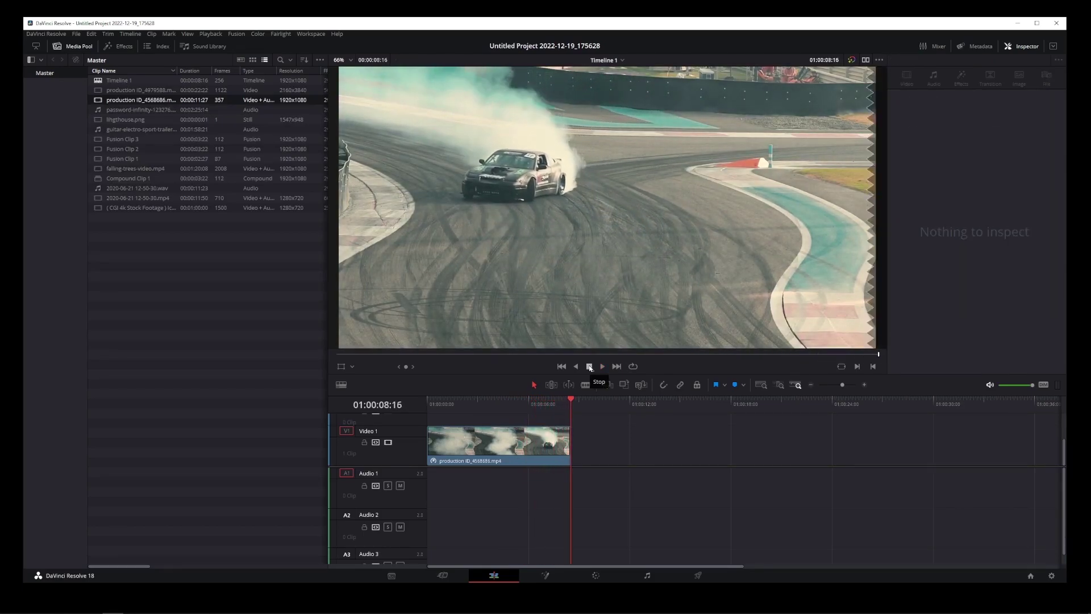
pyautogui.click(589, 367)
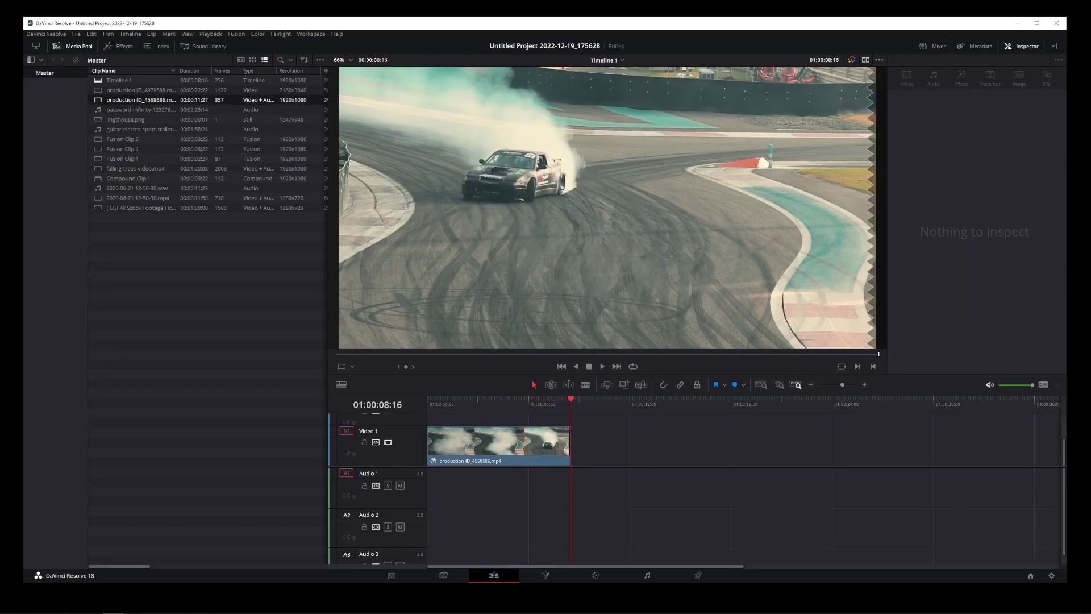